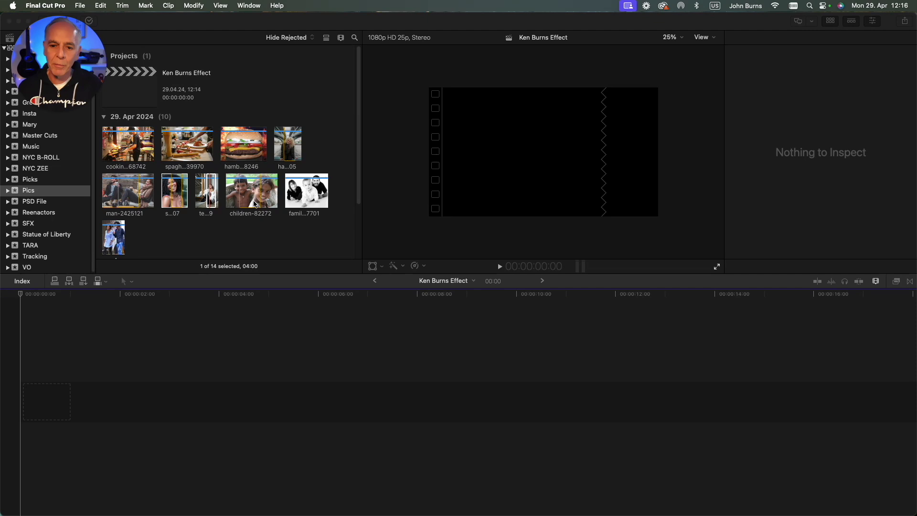
- Add the children-82272 photo to the timeline and set a starting keyframe at 114.61% scale
click(250, 191)
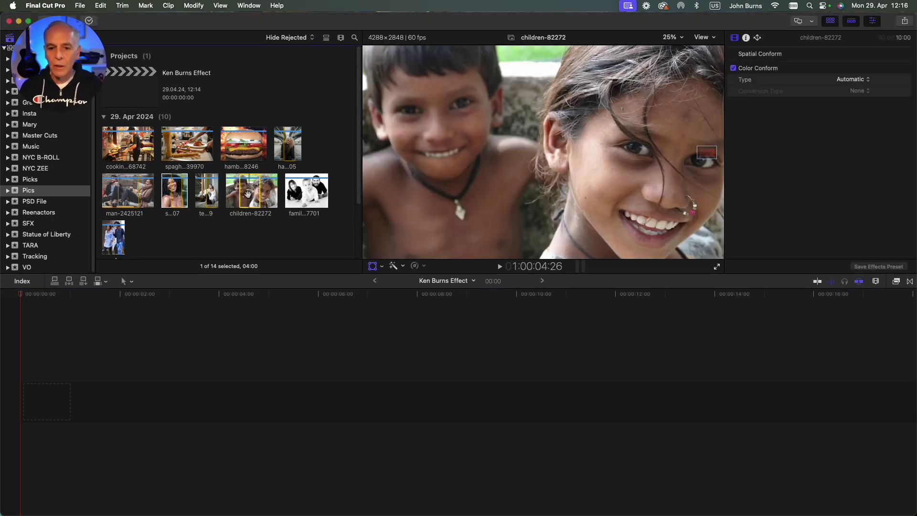
drag(250, 189, 19, 383)
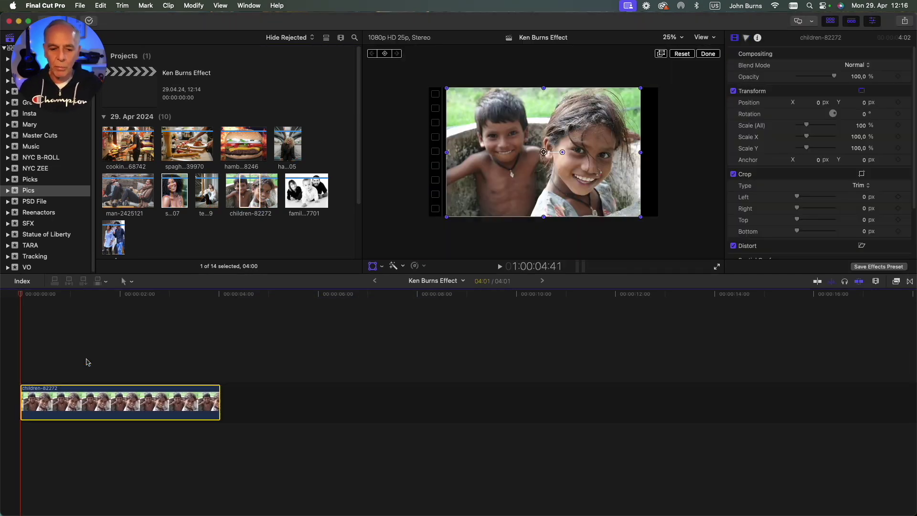
click(19, 302)
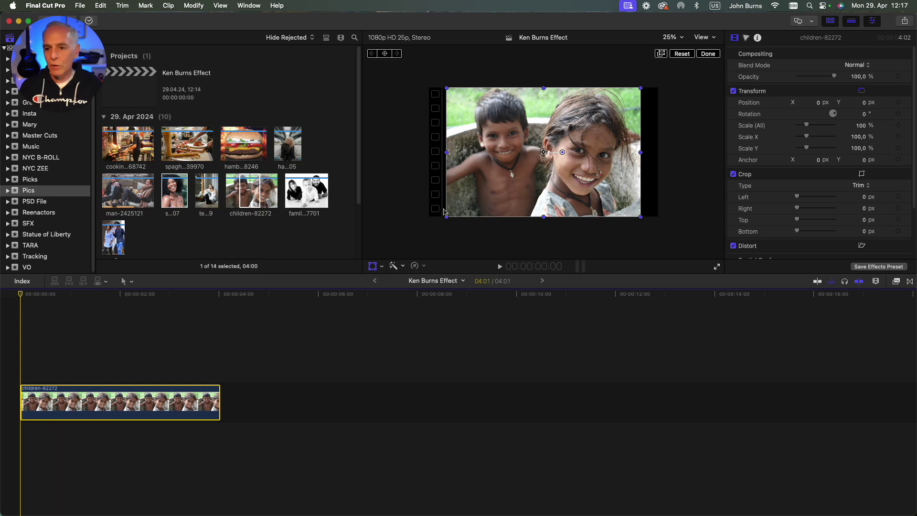
drag(449, 219, 432, 226)
click(385, 53)
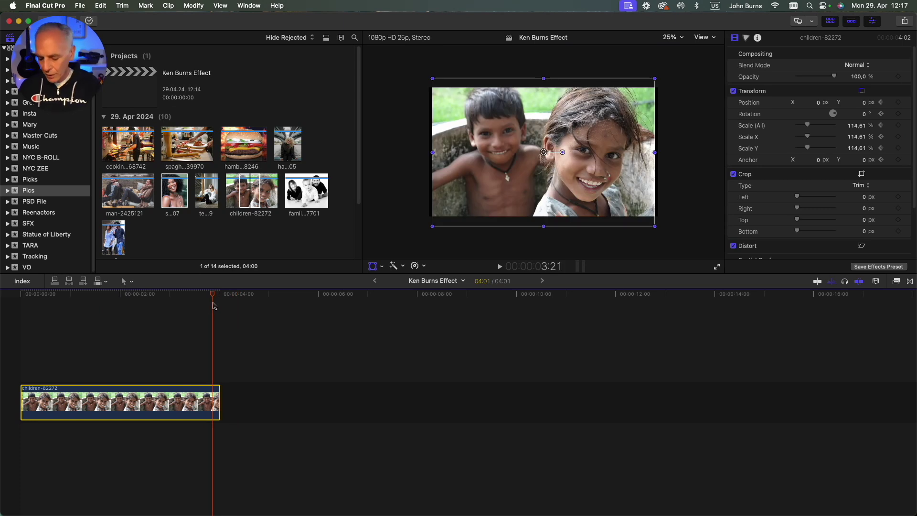
- End the children clip at about 208%, panned left onto the girl's face, then append teen-photo-8466399
drag(433, 228, 371, 288)
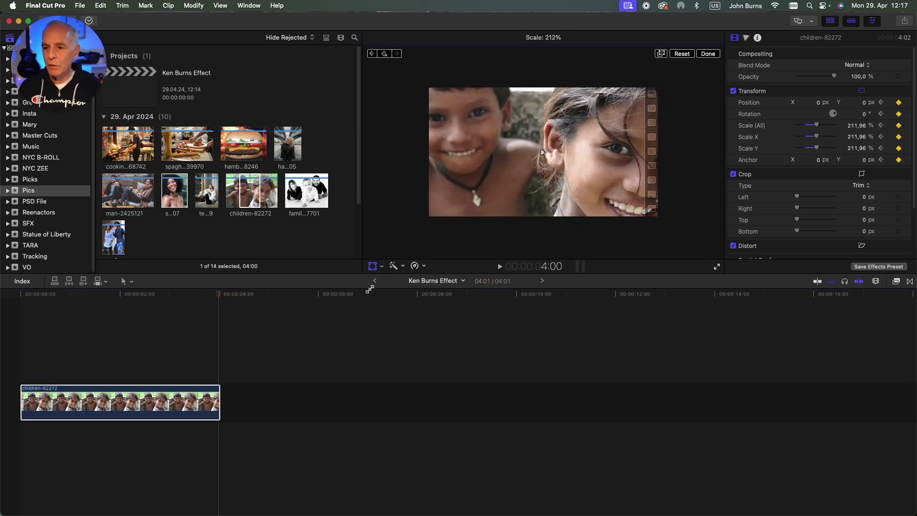
drag(525, 160, 478, 149)
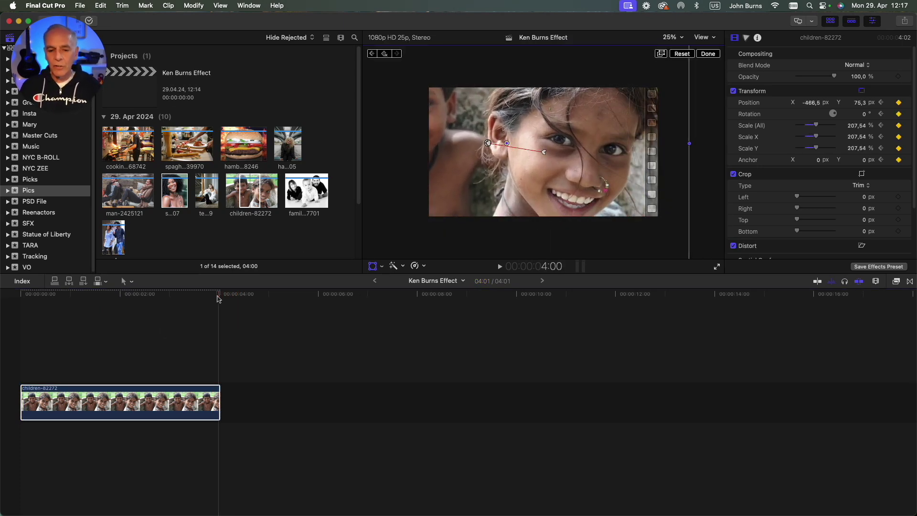
click(82, 295)
drag(94, 302, 220, 301)
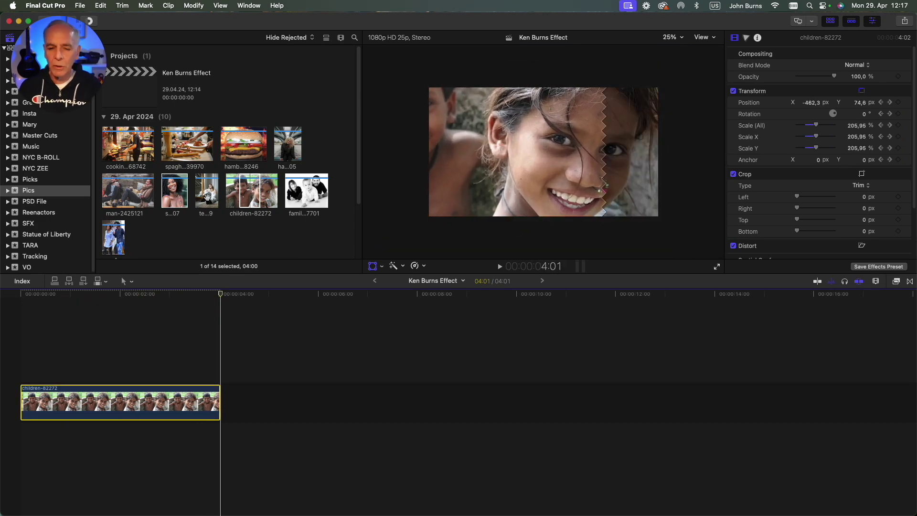
drag(207, 197, 254, 401)
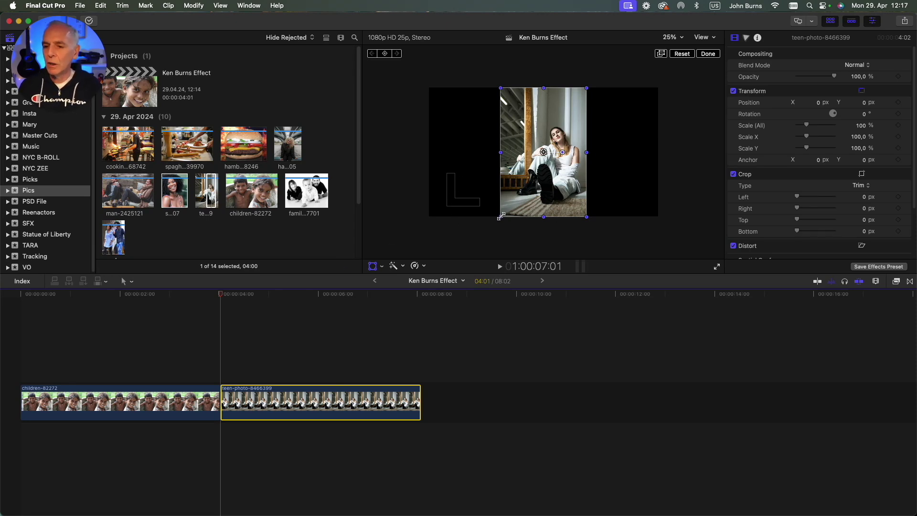
- Keyframe the teen photo's start as a 332.77% close-up of the boots
drag(500, 217, 400, 316)
drag(519, 189, 516, 99)
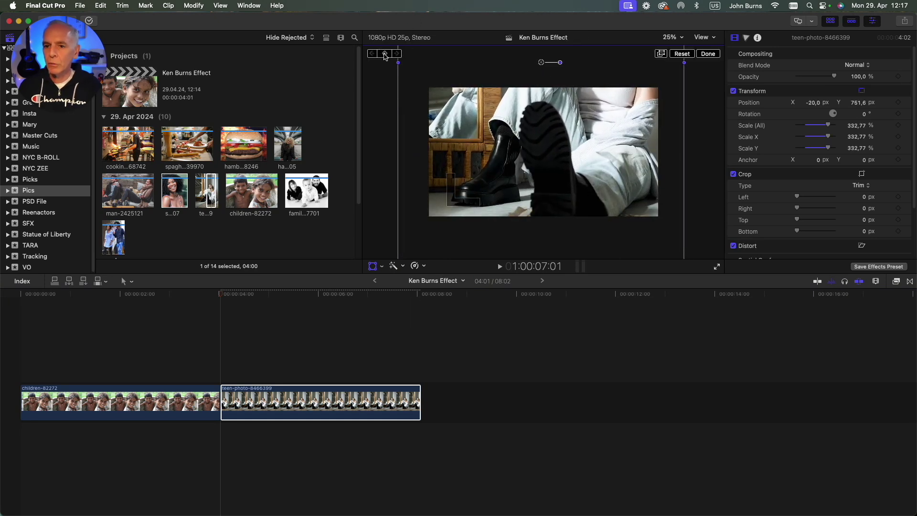
click(385, 53)
- One frame before the teen clip's end, frame her face at 400% Scale (All), then preview
click(323, 306)
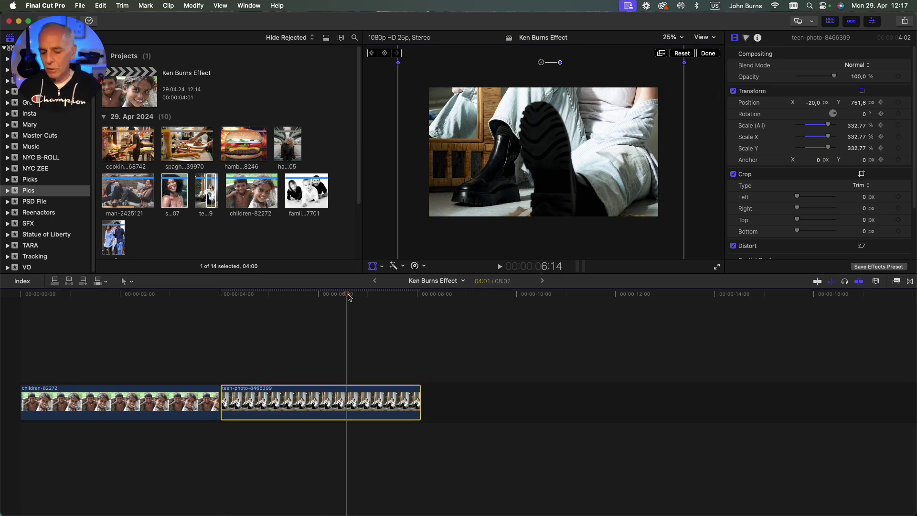
key(Down)
key(Left)
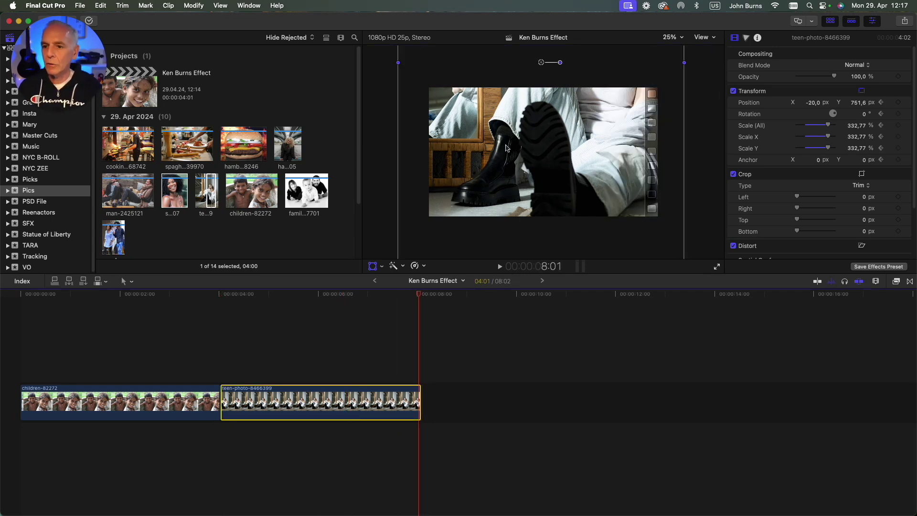
drag(507, 147, 506, 271)
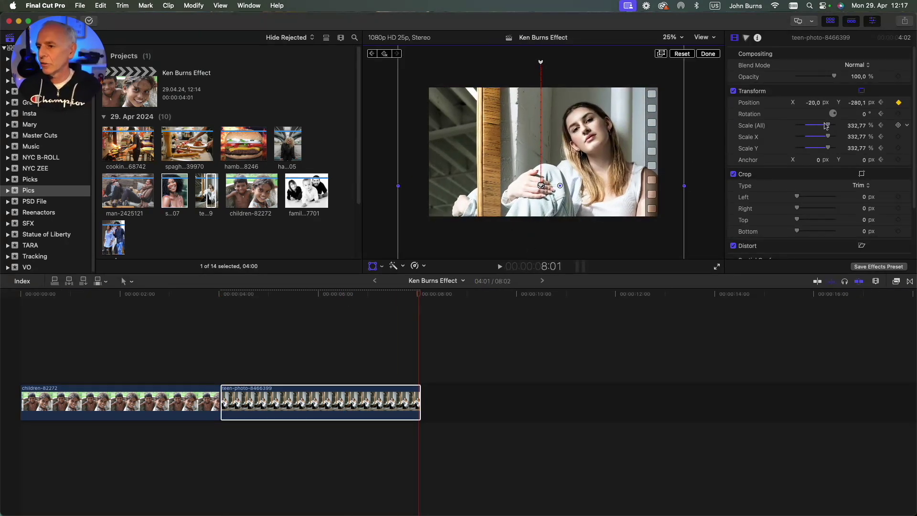
drag(826, 126, 837, 125)
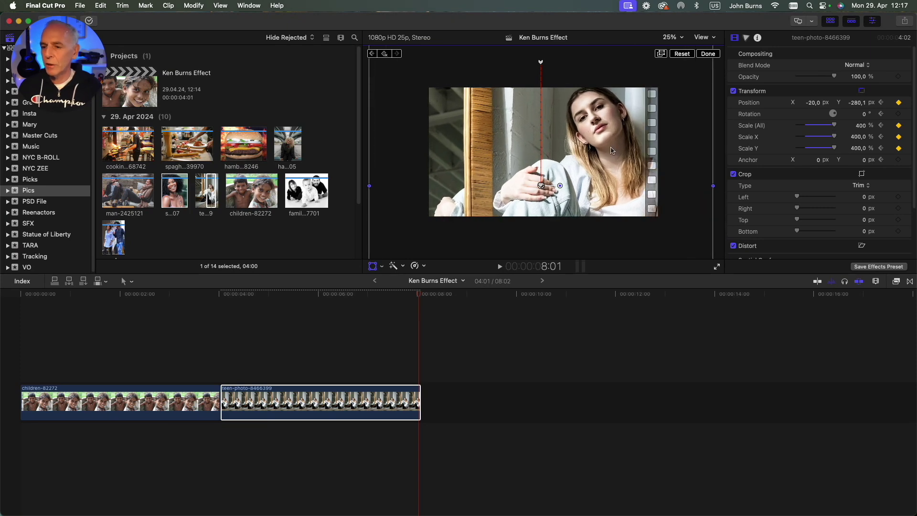
drag(611, 150, 579, 163)
drag(252, 295, 208, 305)
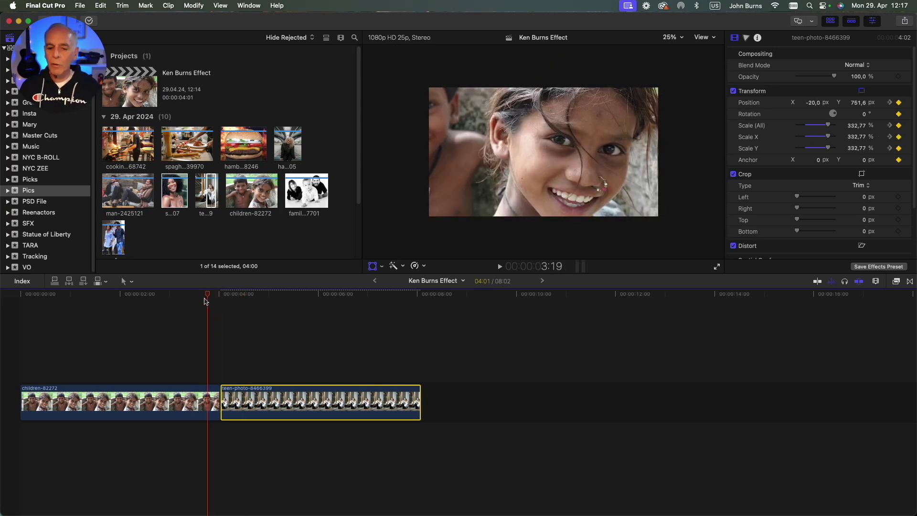
- Place a Cross Dissolve on the cut between children-82272 and teen-photo-8466399
click(224, 406)
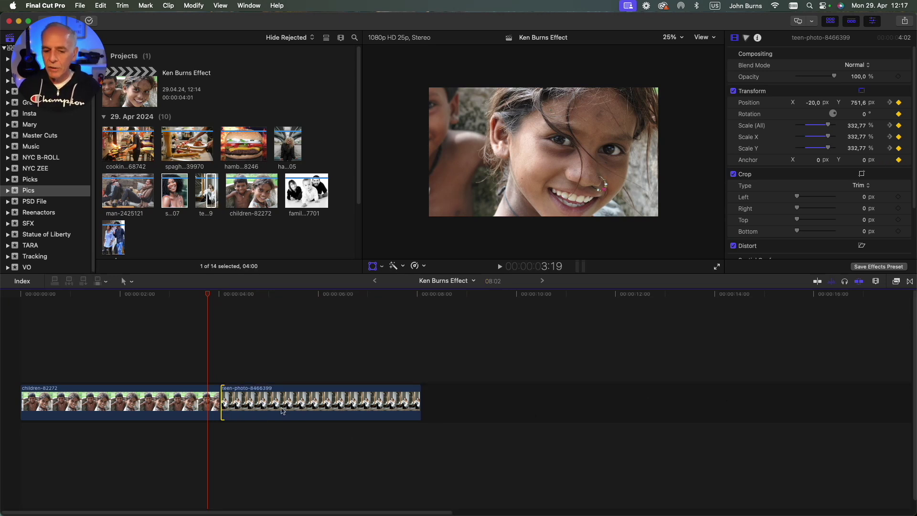
click(910, 283)
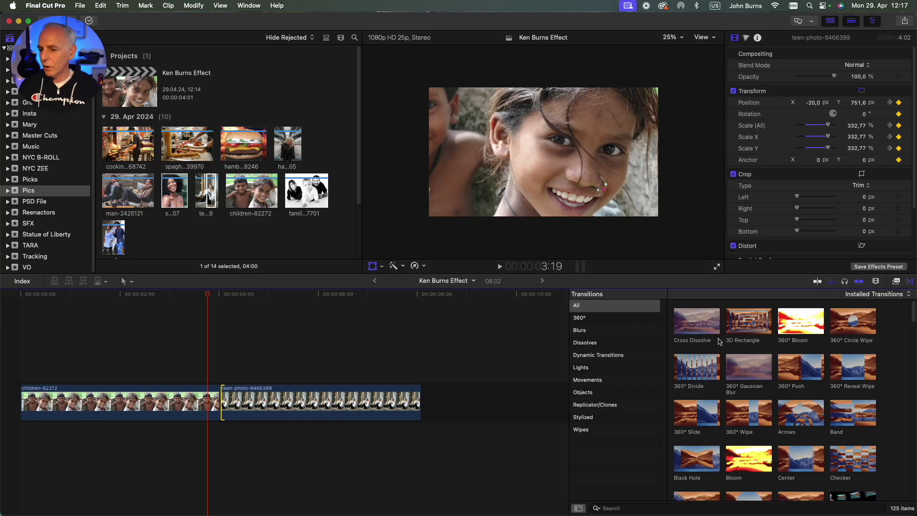
drag(694, 320, 213, 406)
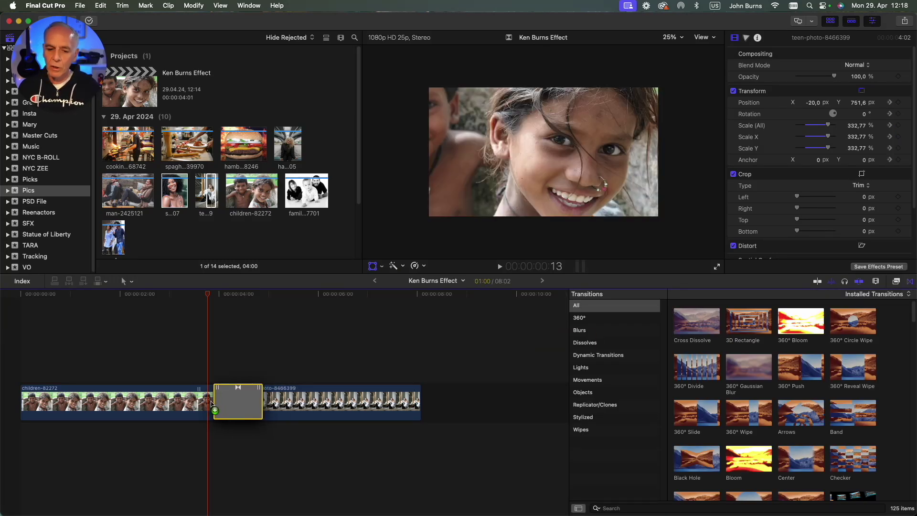
- Play back the dissolve from just before it and scrub through its middle
click(102, 297)
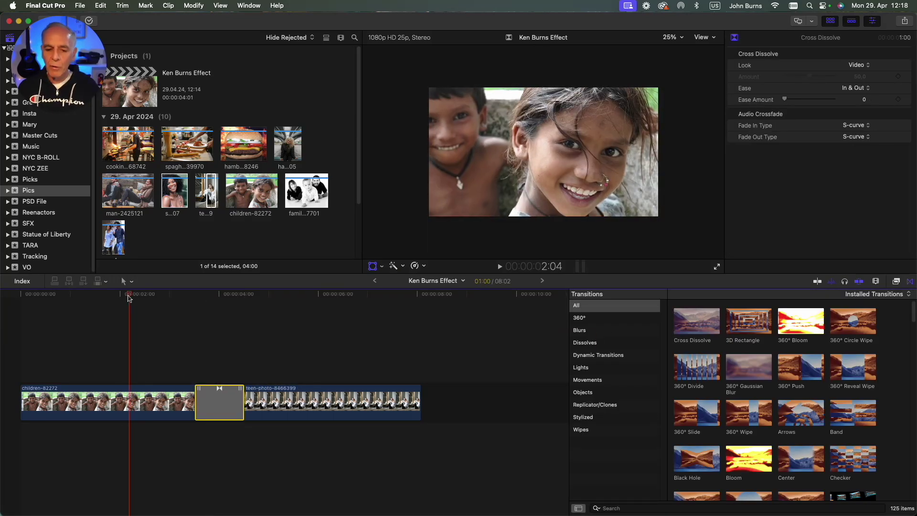
key(space)
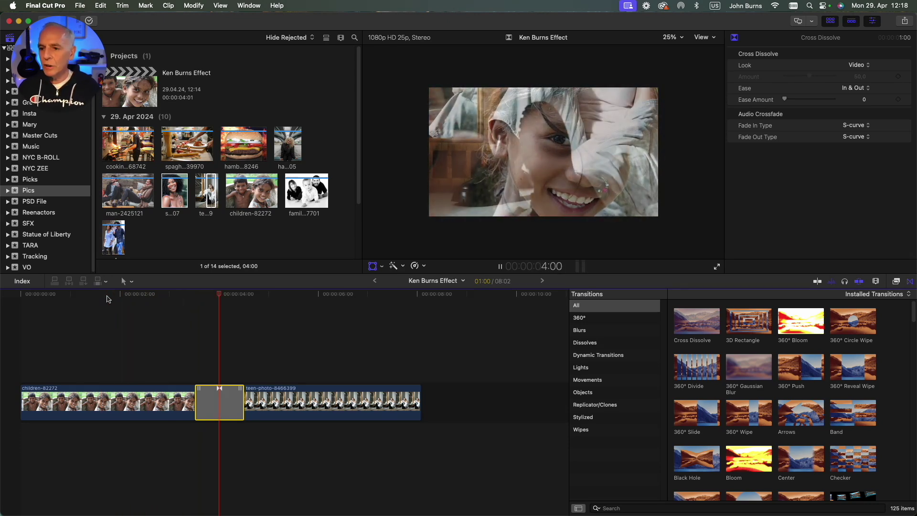
key(space)
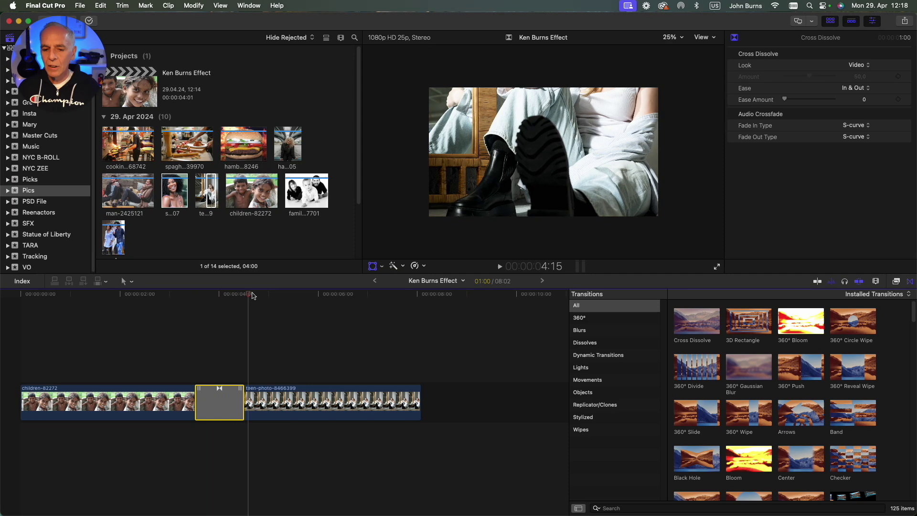
click(220, 301)
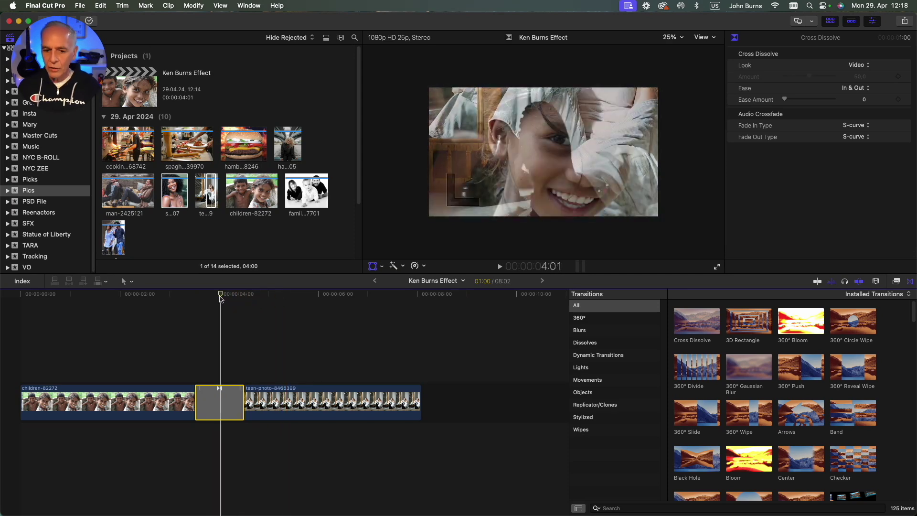
mouse_move(220, 300)
mouse_down()
mouse_move(191, 299)
mouse_move(257, 300)
mouse_move(190, 306)
mouse_move(221, 308)
mouse_up()
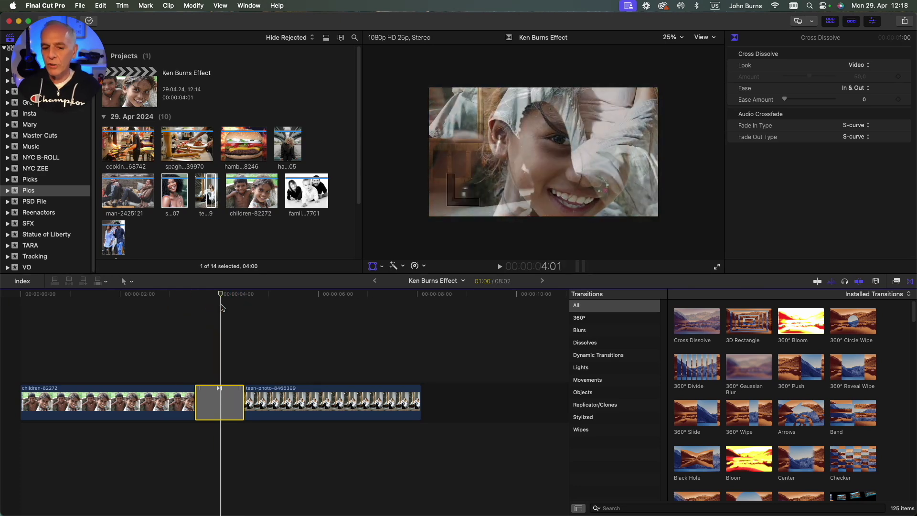
- Show video animation on both clips and move the teen photo's first keyframe to the transition start
right_click(162, 407)
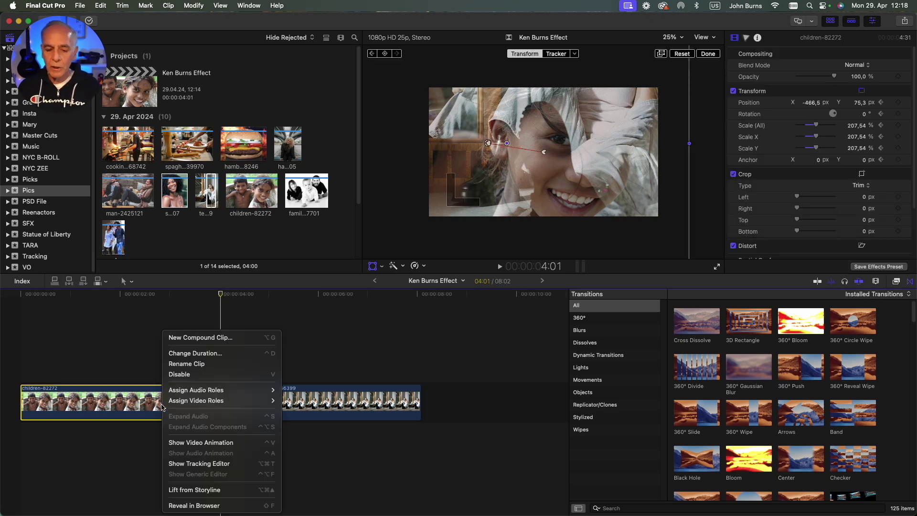
click(194, 447)
right_click(280, 410)
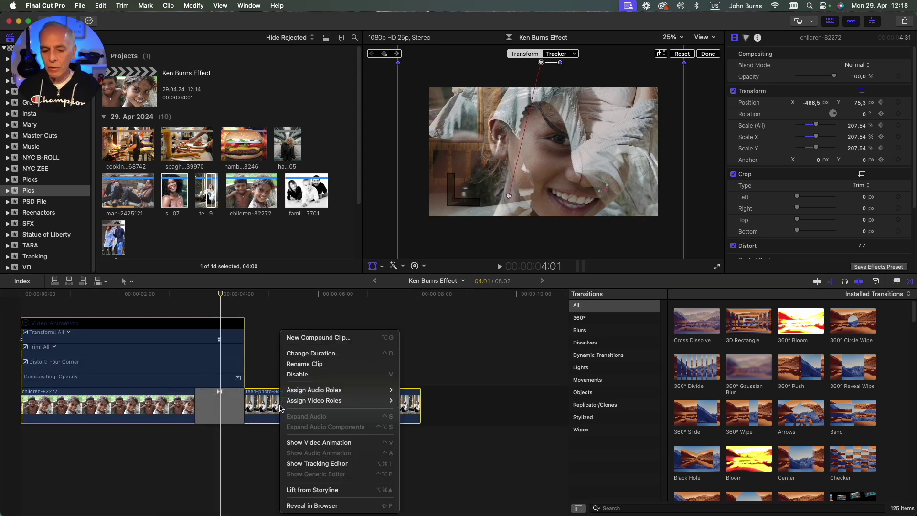
click(304, 442)
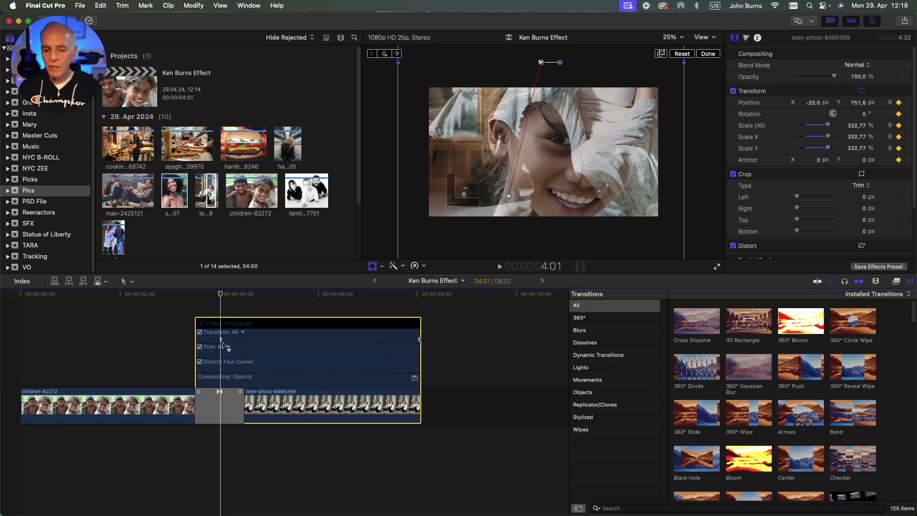
drag(222, 341, 196, 340)
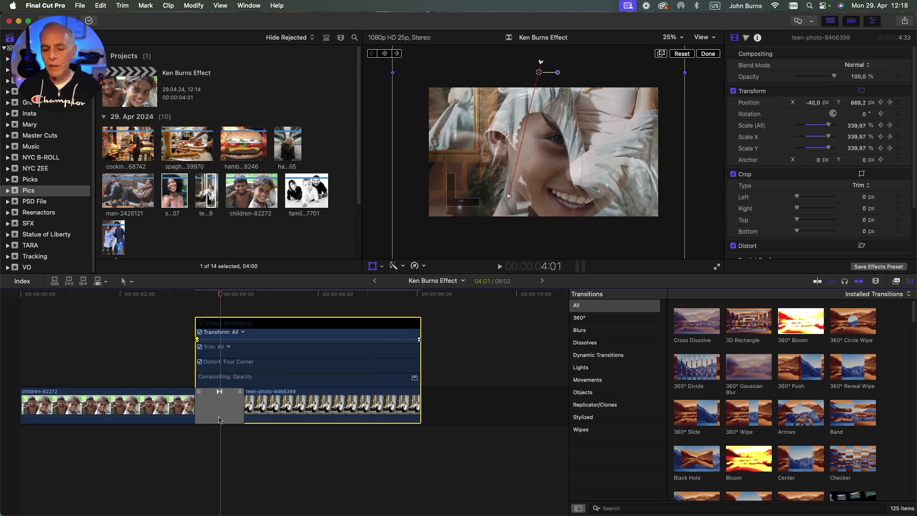
- Move the children-82272 clip's last transform keyframe out to its end
click(143, 414)
right_click(140, 414)
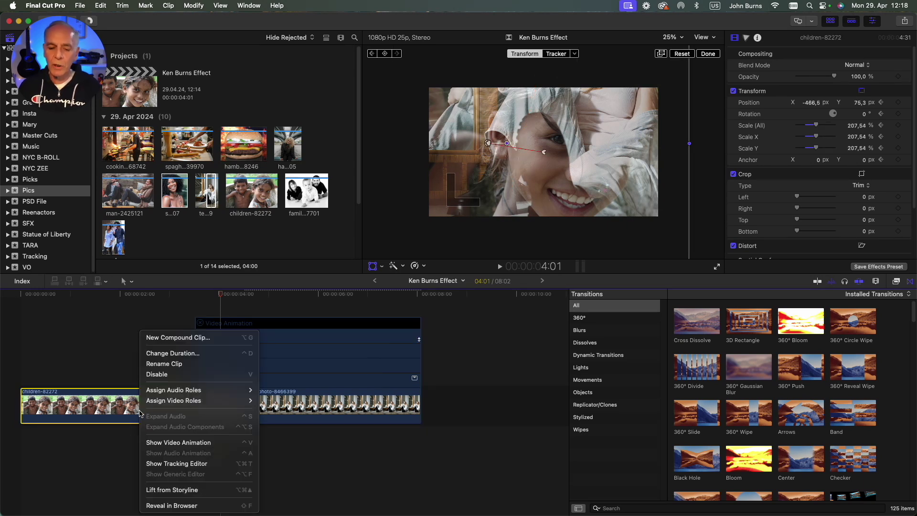
click(177, 447)
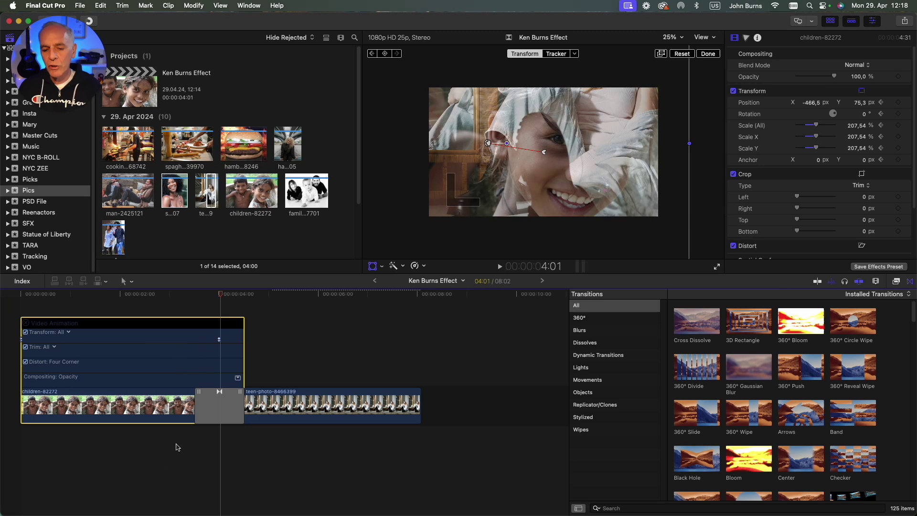
drag(219, 340, 244, 339)
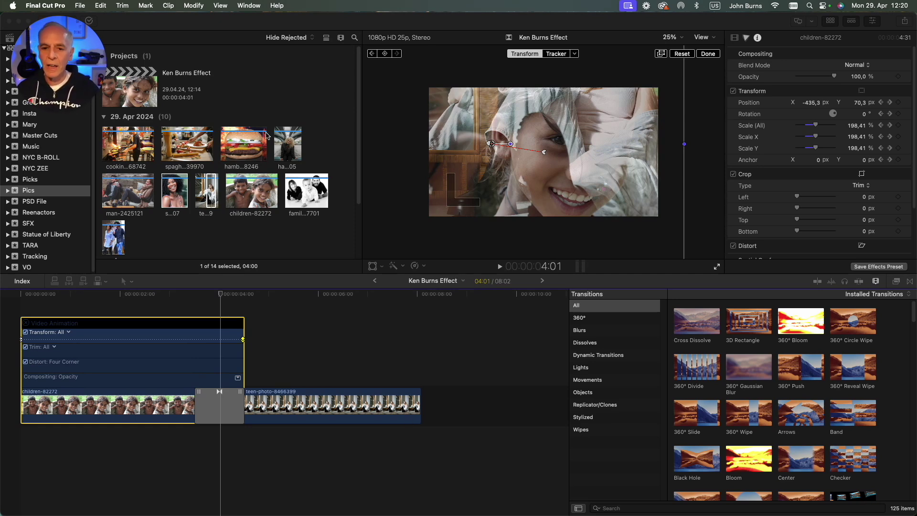
- Append hamburger-1238246 after the teen photo and apply the 50s TV effect to the teen photo
drag(245, 148, 435, 406)
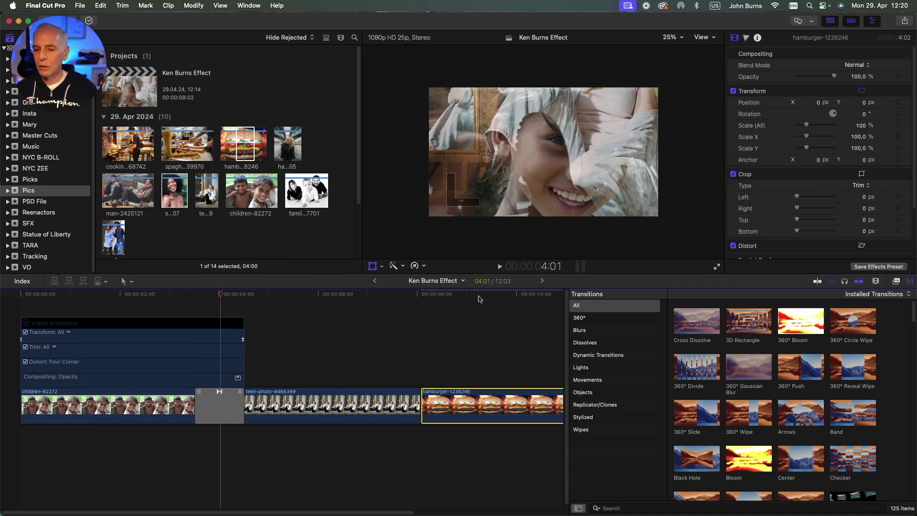
click(402, 301)
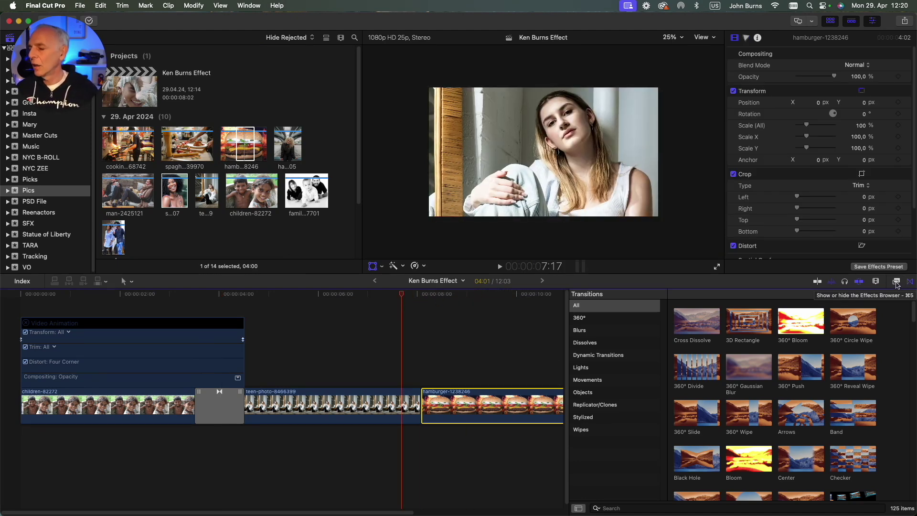
click(896, 282)
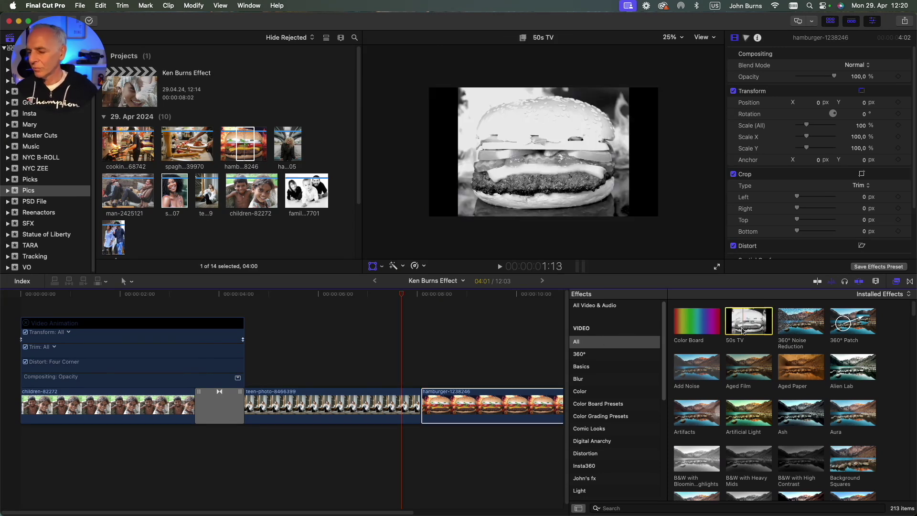
drag(736, 327, 377, 408)
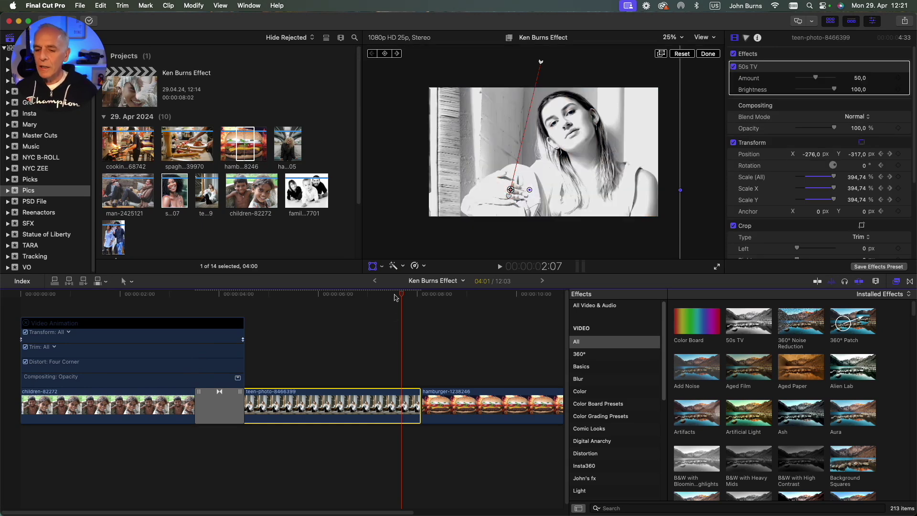
- Keyframe the 50s TV Amount from 0 up to 100 at 8:01, then preview the ramp
drag(394, 297, 349, 298)
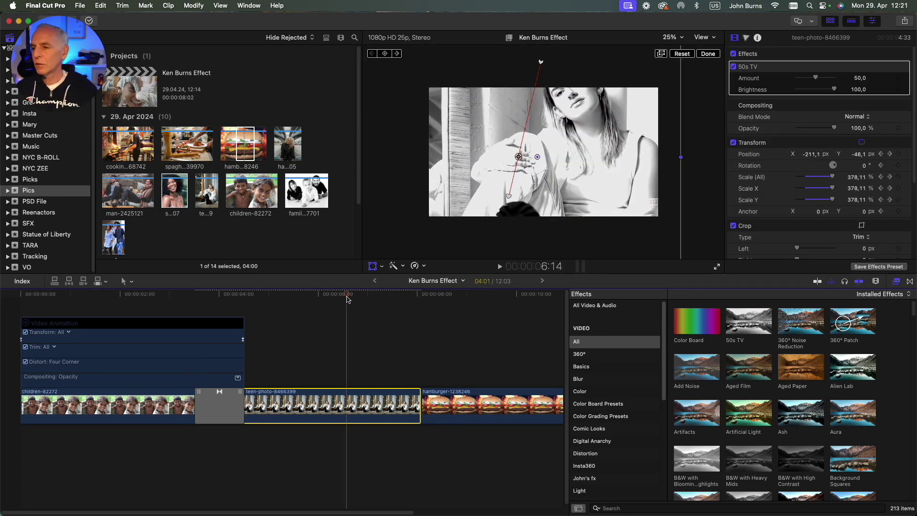
drag(816, 78, 772, 81)
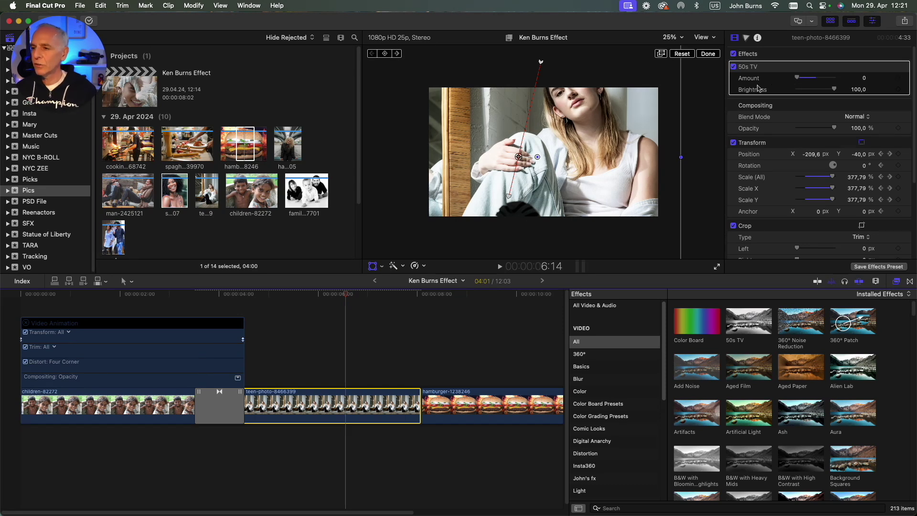
click(899, 78)
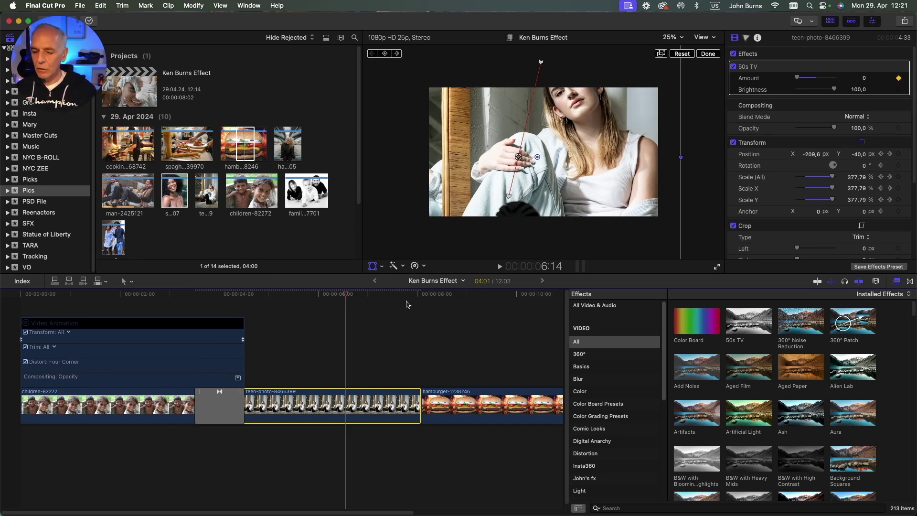
drag(348, 296, 364, 299)
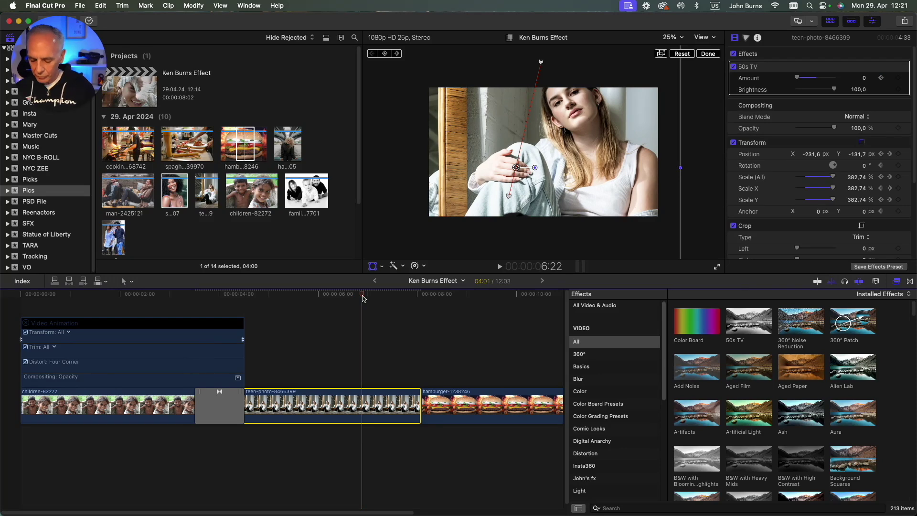
key(Down)
key(Left)
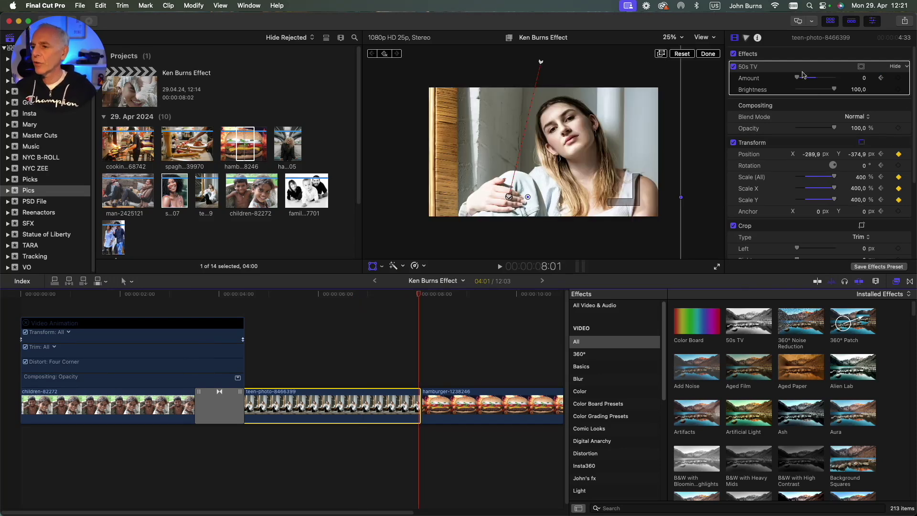
drag(797, 77, 841, 81)
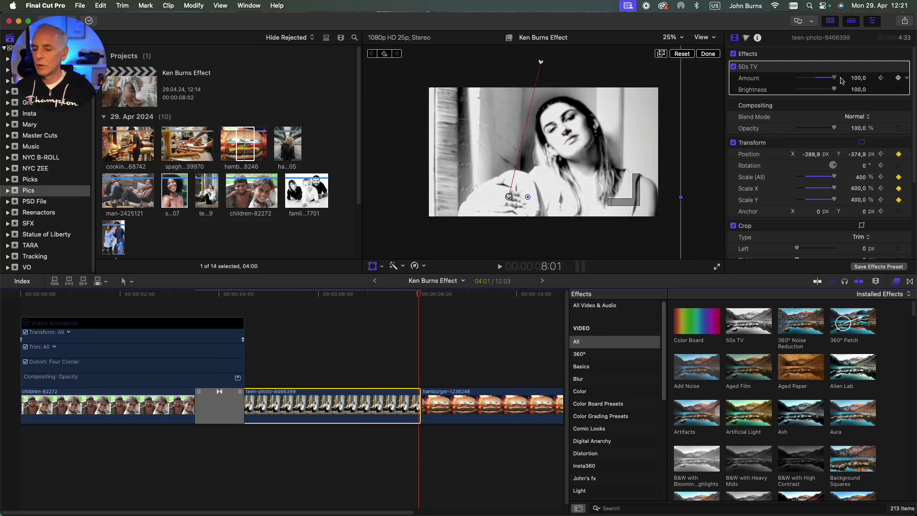
mouse_move(423, 294)
mouse_down()
mouse_move(372, 295)
mouse_move(419, 300)
mouse_up()
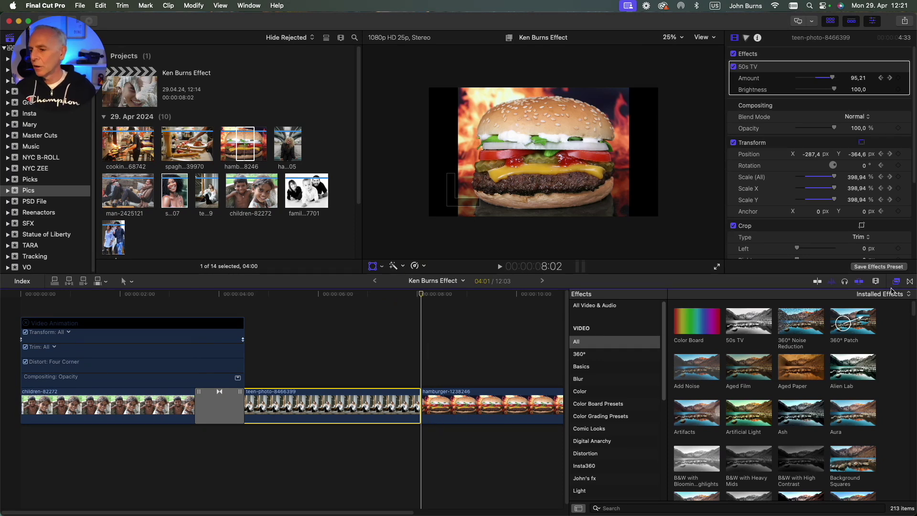
- Drop a Cross Dissolve on the teen-photo/hamburger-1238246 cut and scrub through it
click(909, 282)
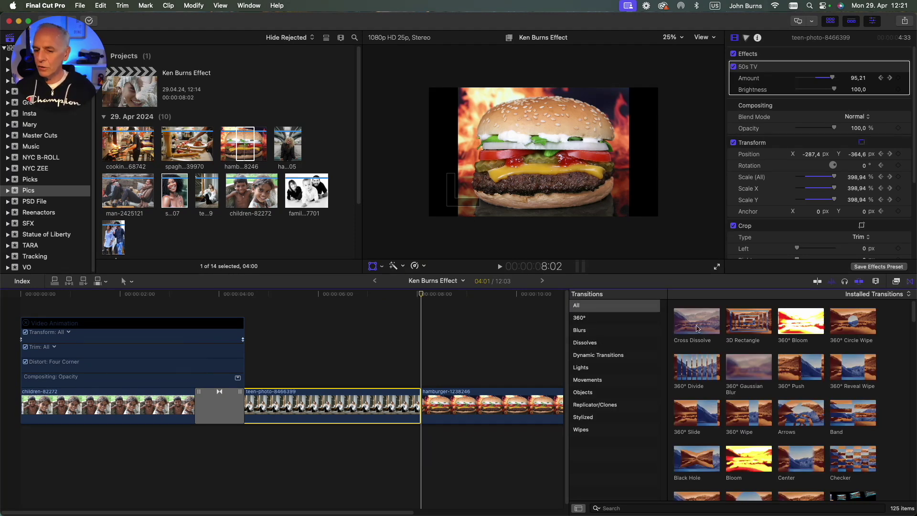
drag(697, 328, 408, 413)
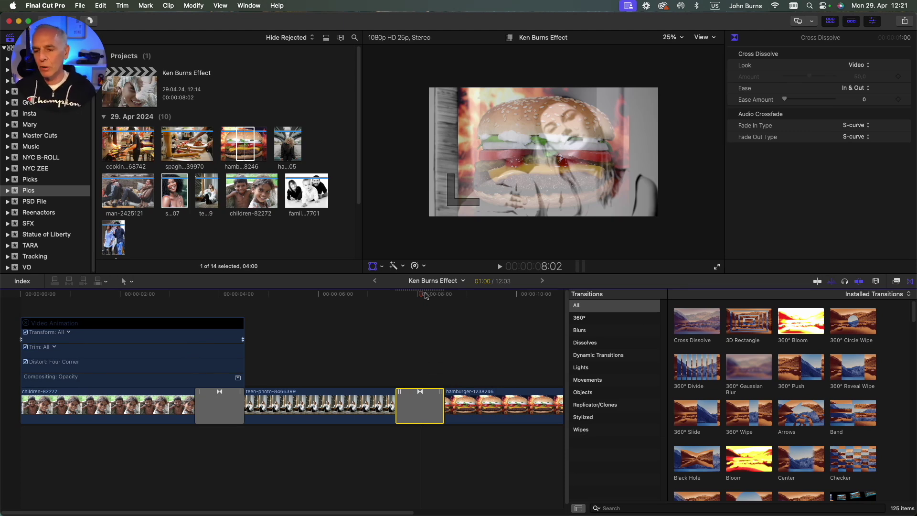
mouse_move(426, 297)
mouse_down()
mouse_move(395, 297)
mouse_move(418, 298)
mouse_up()
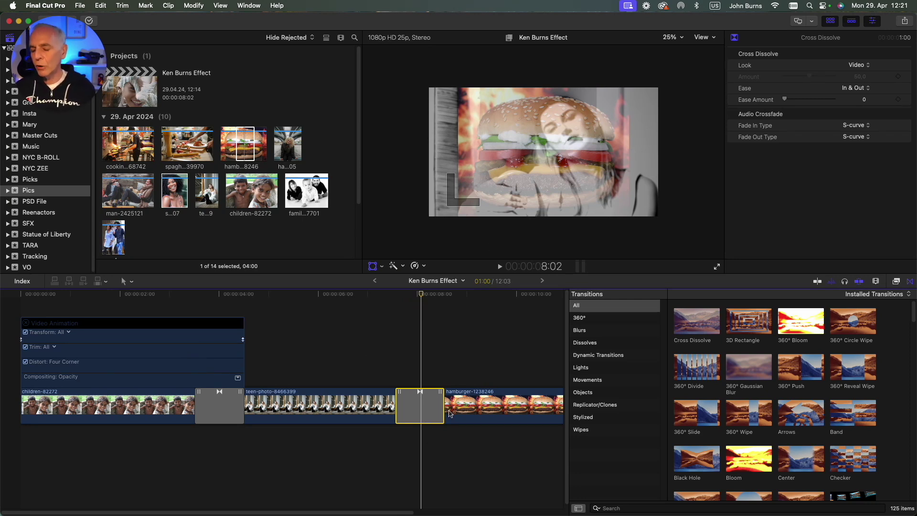
drag(424, 296, 435, 296)
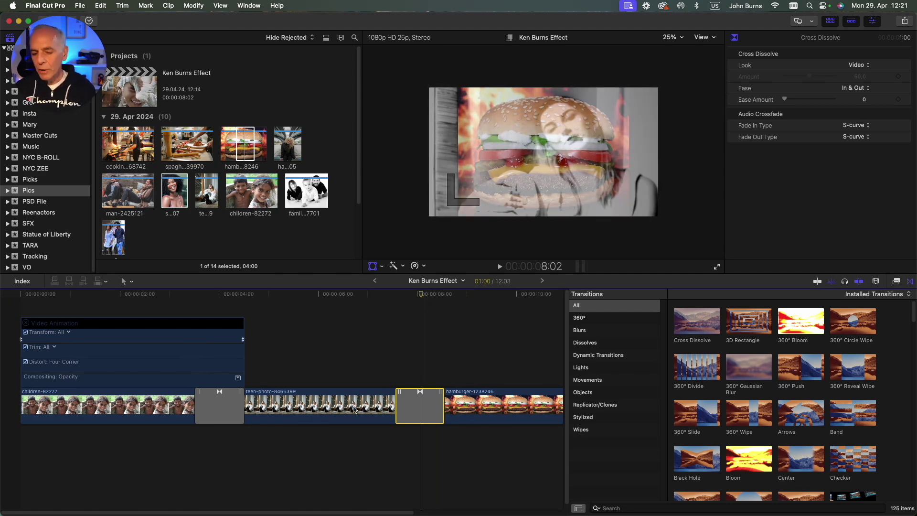
- Show the teen clip's video animation and drag the 50s TV Amount keyframe to 01:00:08:24
right_click(356, 412)
click(388, 444)
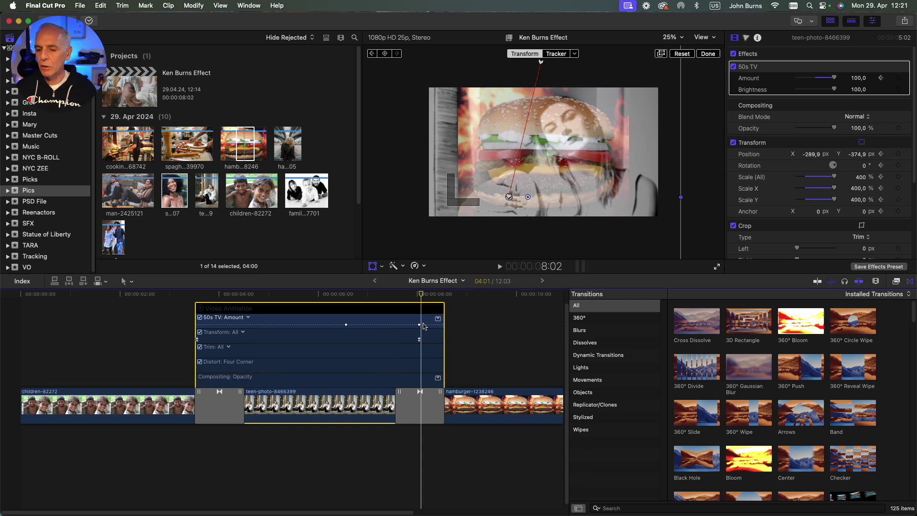
drag(419, 325, 449, 330)
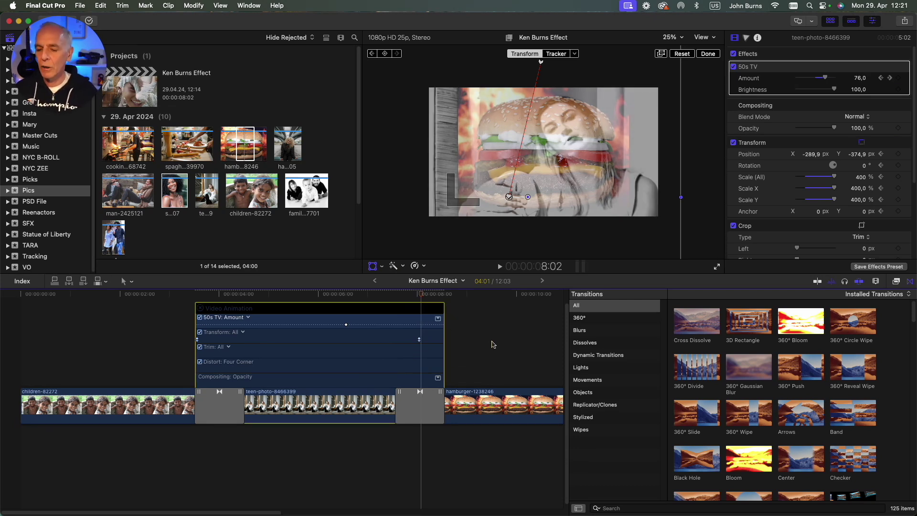